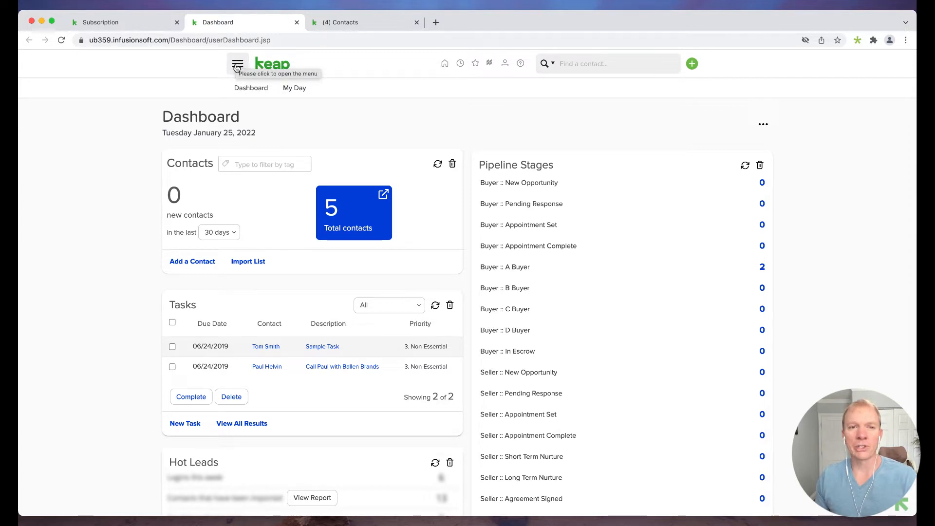
Open the CRM contacts list and start a new contact search.
click(238, 65)
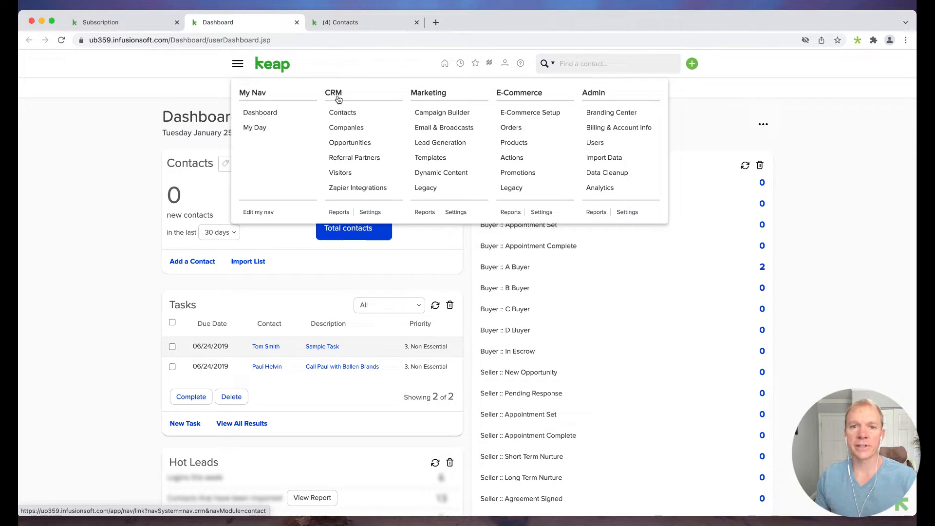
click(343, 114)
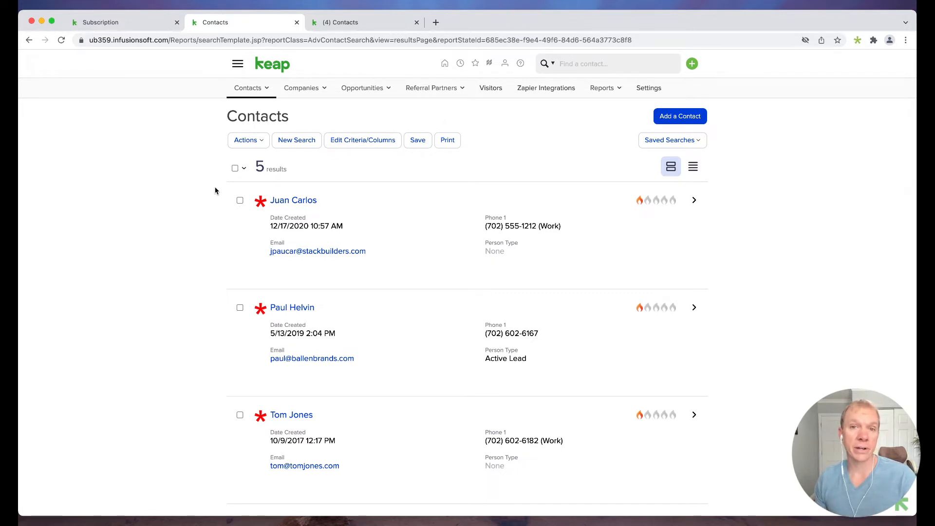
click(294, 143)
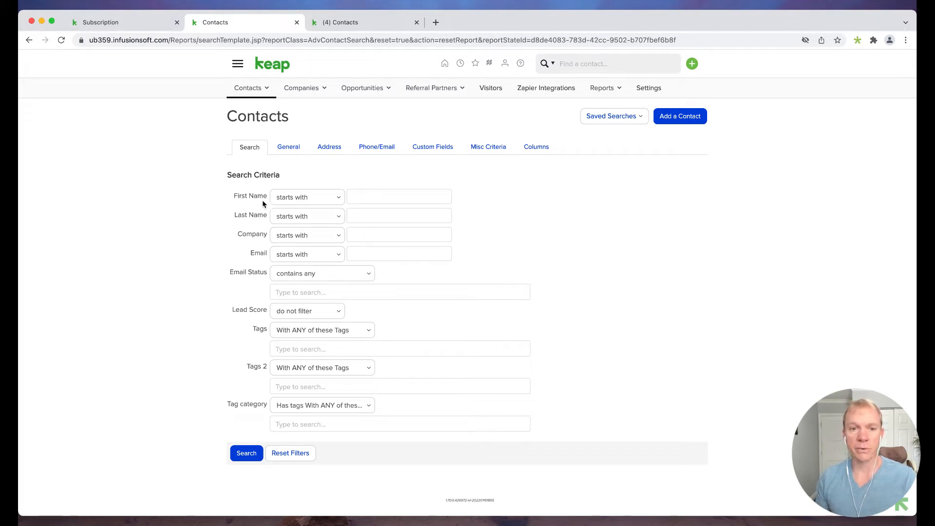
Try the "doesn't contain" operator on the First Name criterion, and set it back to "starts with".
click(334, 205)
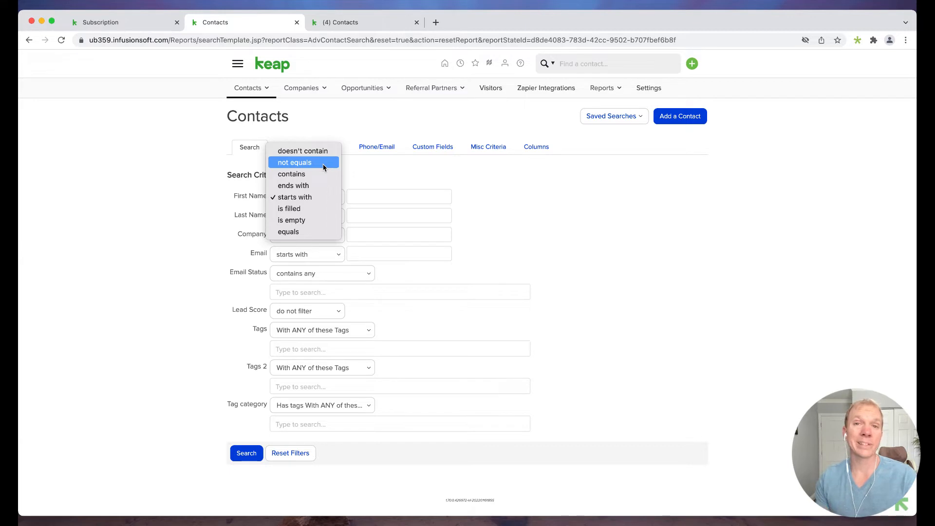
click(294, 152)
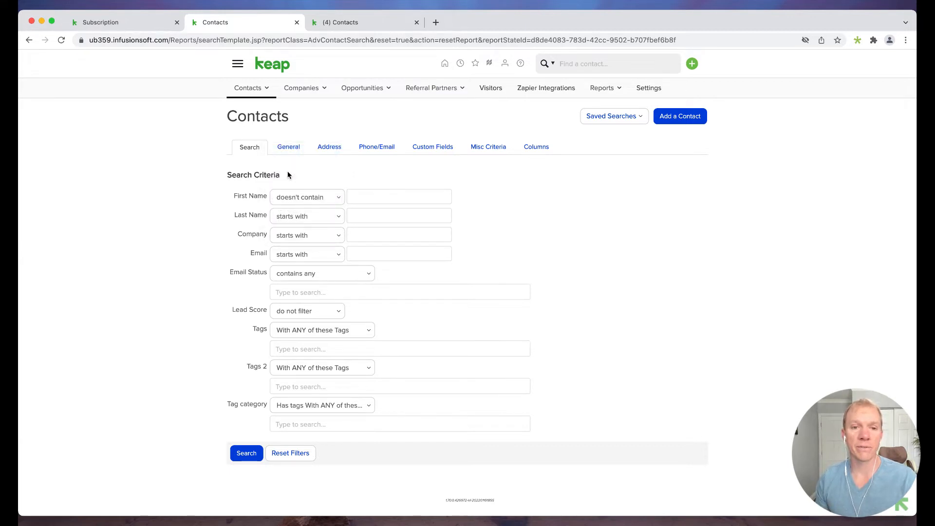
click(298, 202)
click(300, 242)
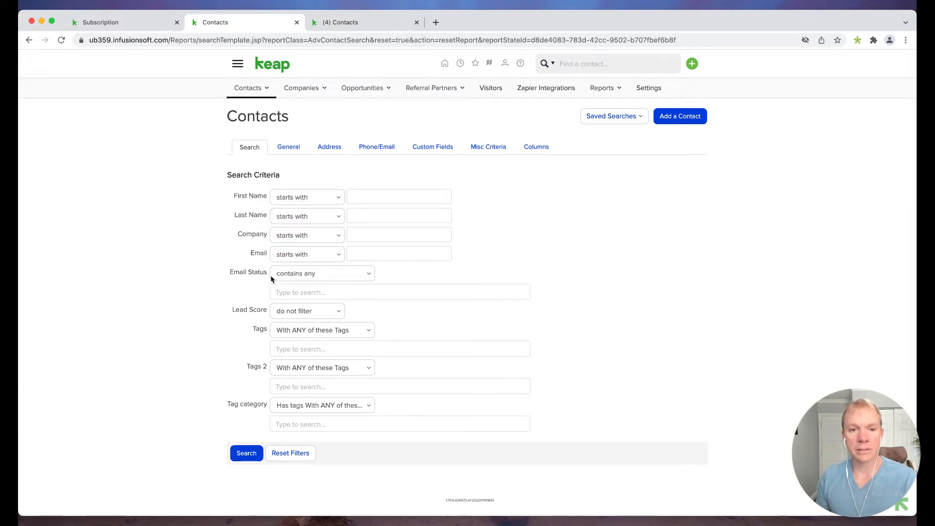
Review the Email Status match operators and status values, and the tags available for the Tags criterion.
click(289, 273)
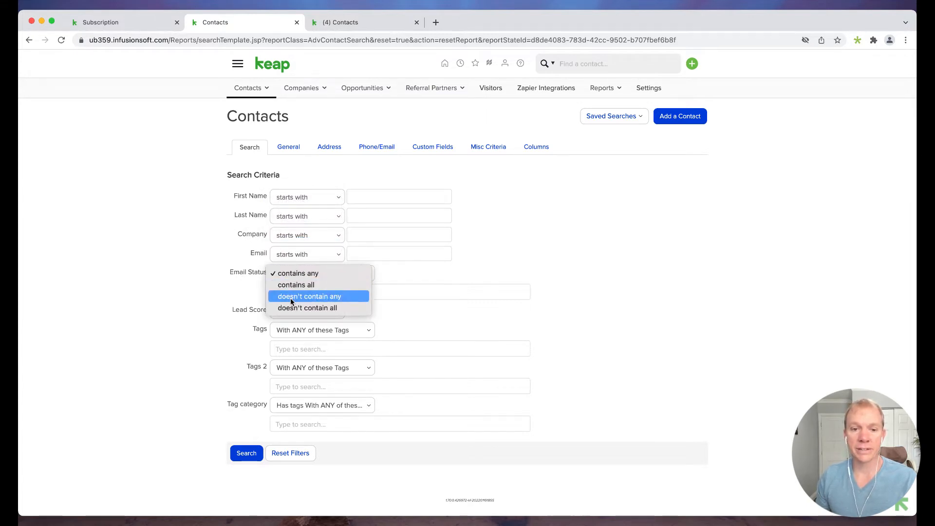
click(249, 285)
click(303, 287)
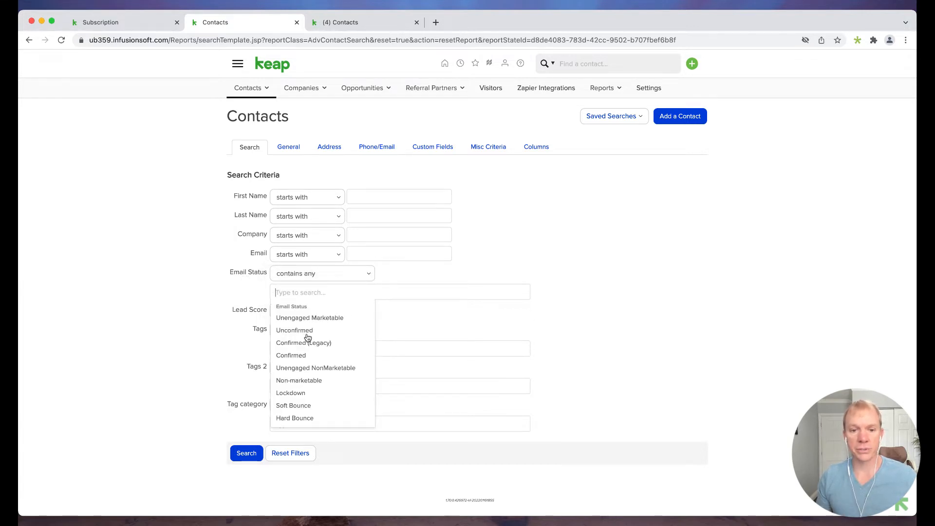
scroll(295, 373, down, 2)
scroll(294, 373, down, 3)
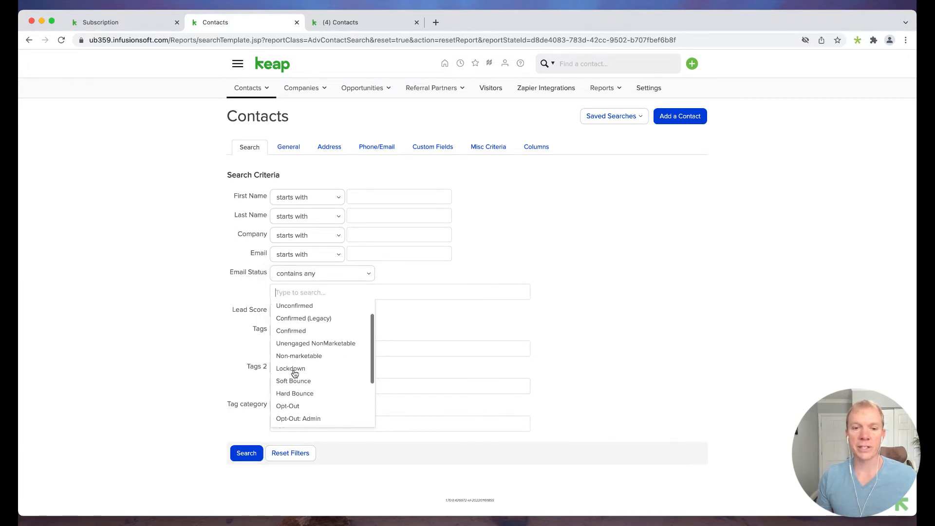
scroll(294, 373, up, 5)
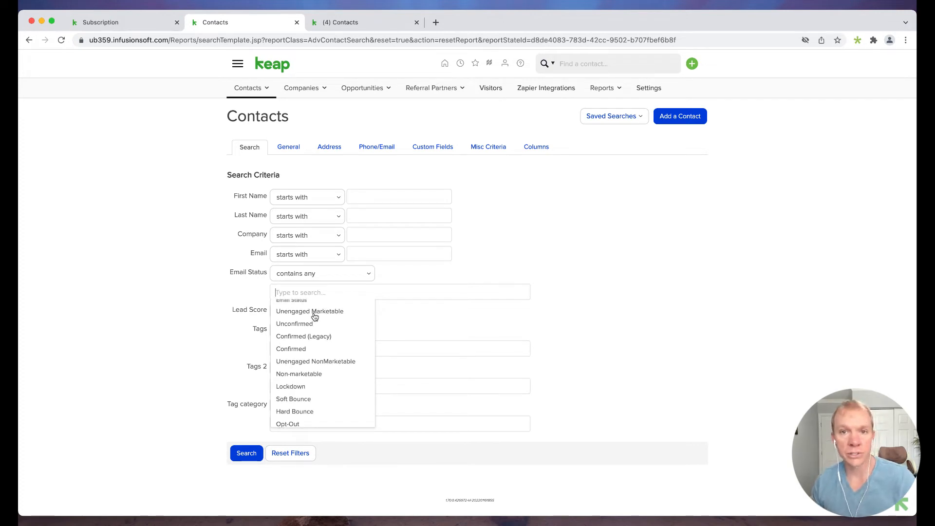
click(218, 302)
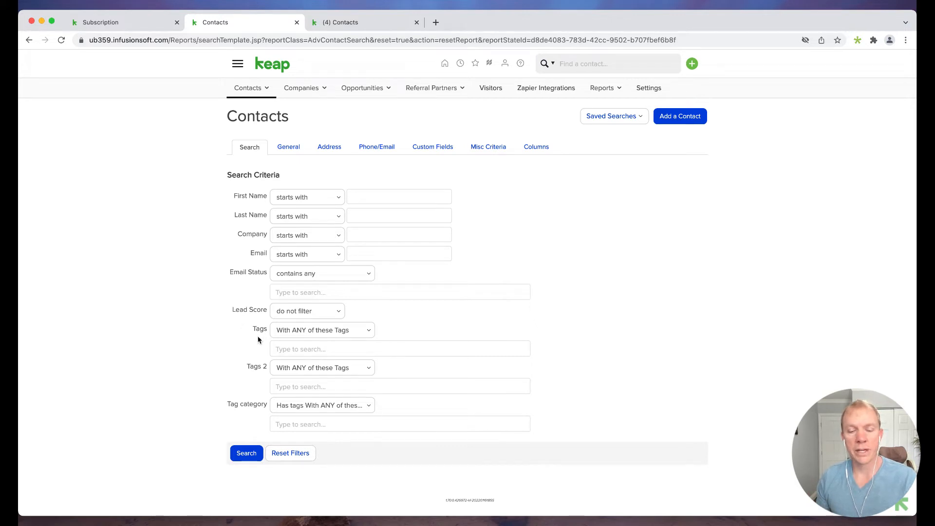
click(297, 349)
click(215, 352)
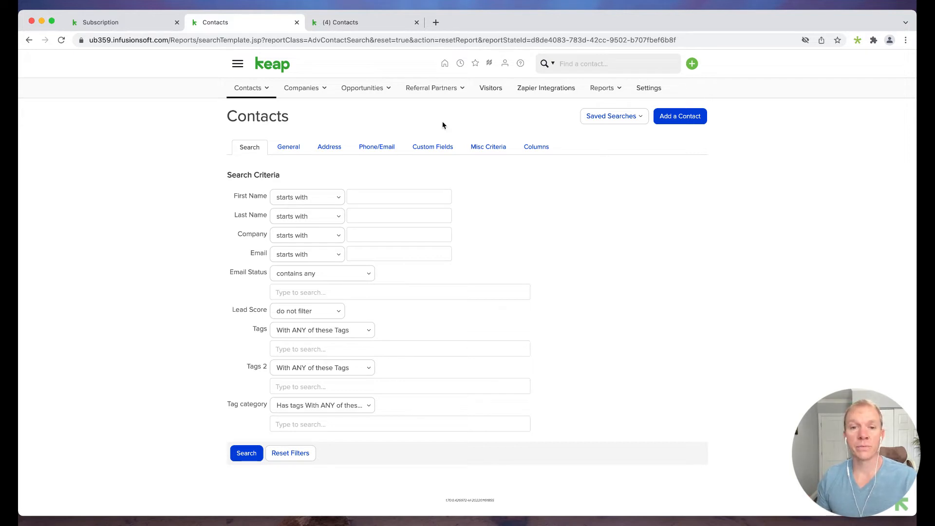
Look through the custom field criteria available for the contact search.
click(432, 147)
scroll(298, 209, down, 10)
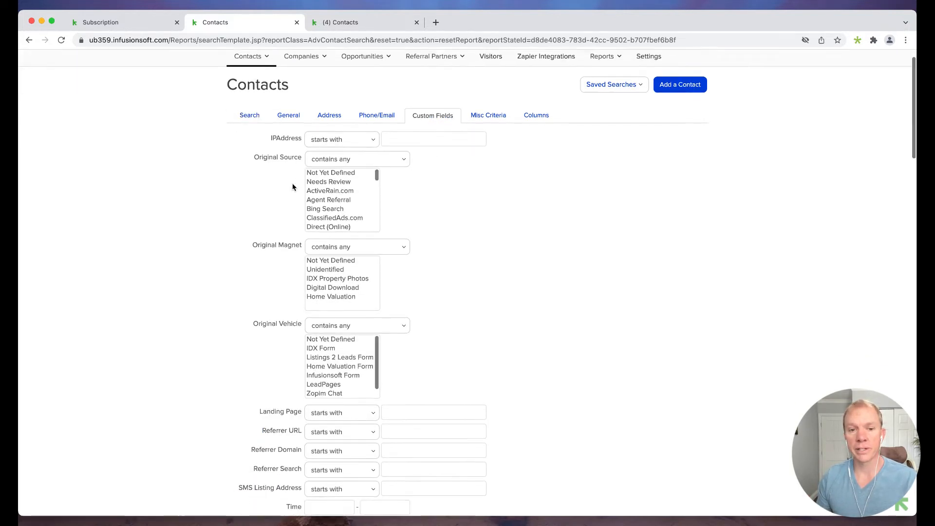
scroll(288, 289, down, 15)
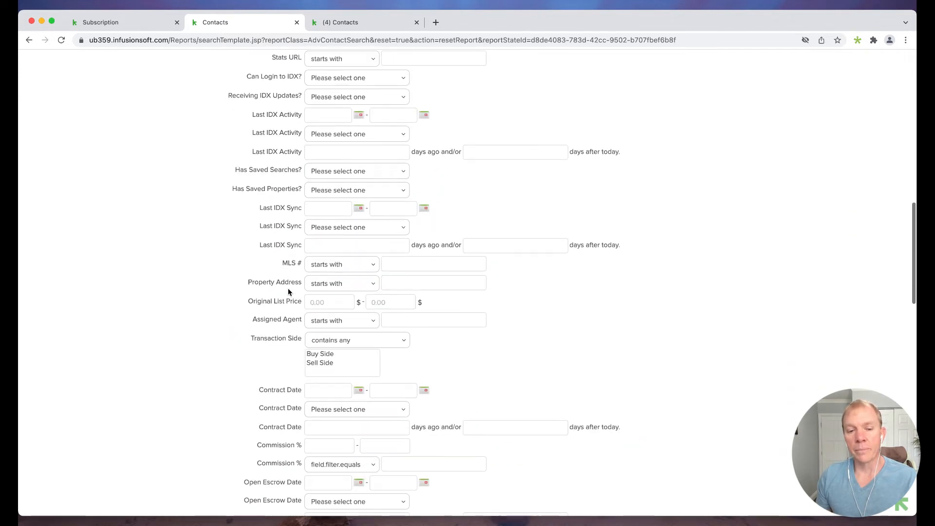
scroll(288, 291, up, 20)
Return to the main search criteria and search for contacts with any of the tags "new lead".
click(255, 153)
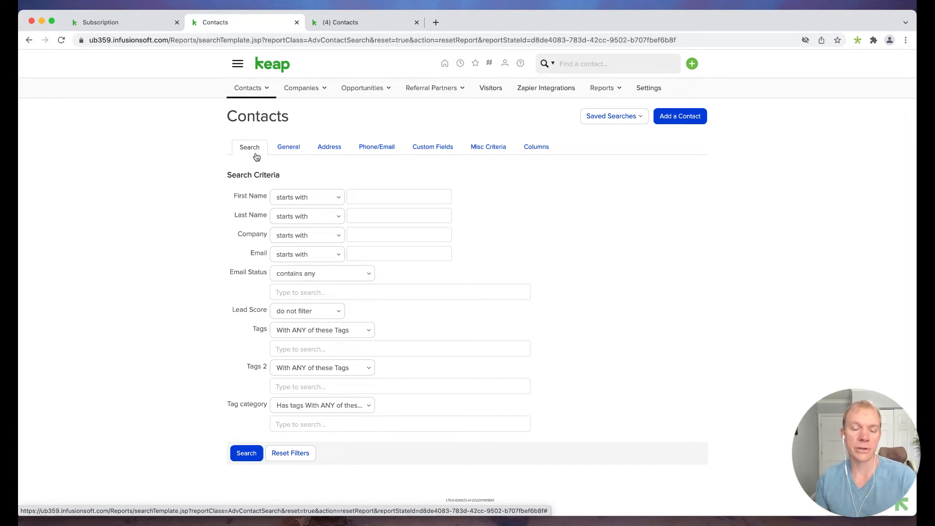
click(301, 348)
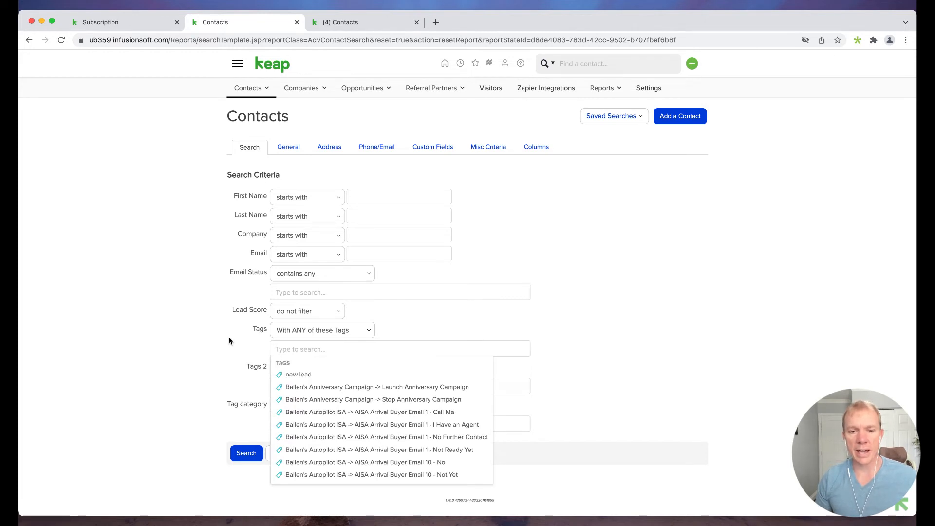
text(new lead)
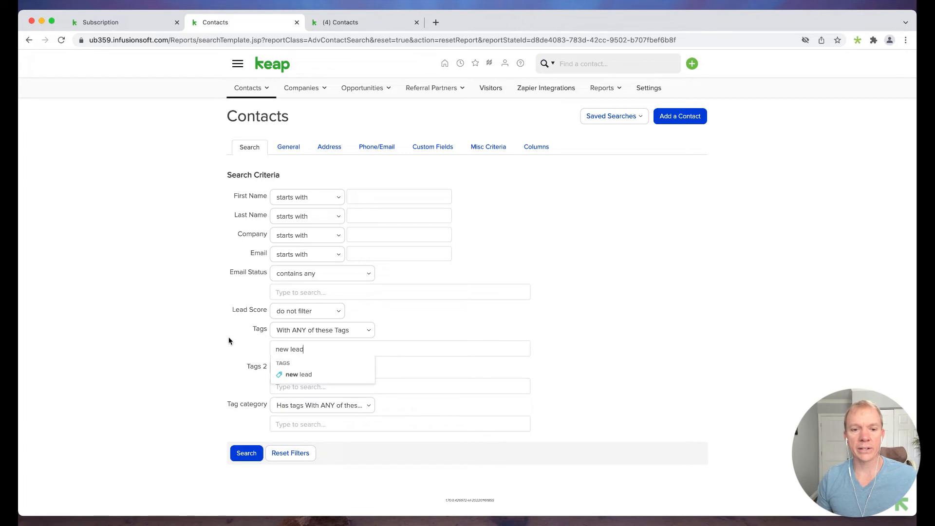
click(292, 375)
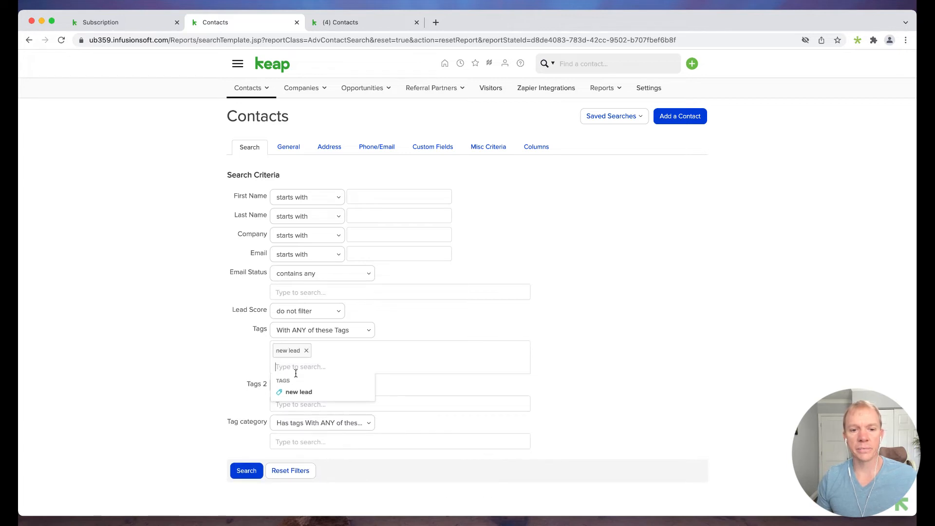
click(246, 470)
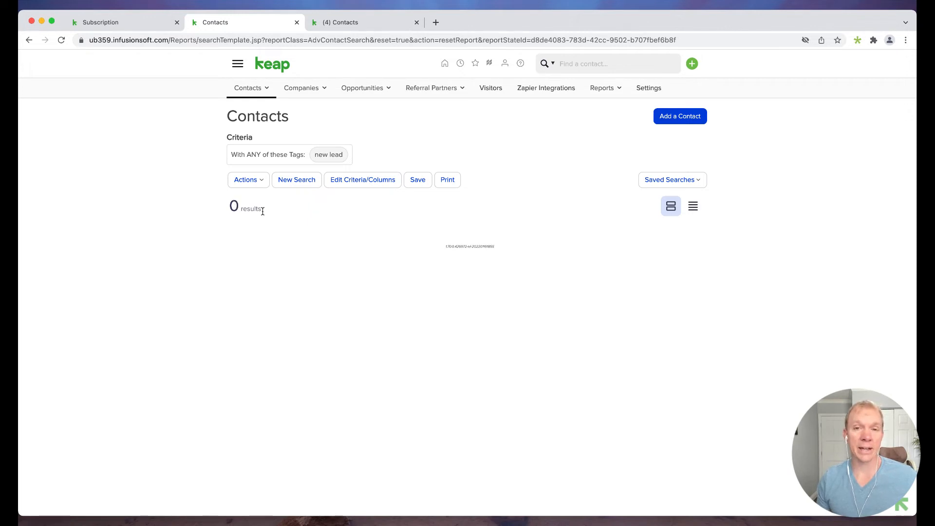
Reopen the full contacts list and apply the existing "new lead" tag to the second contact.
click(237, 63)
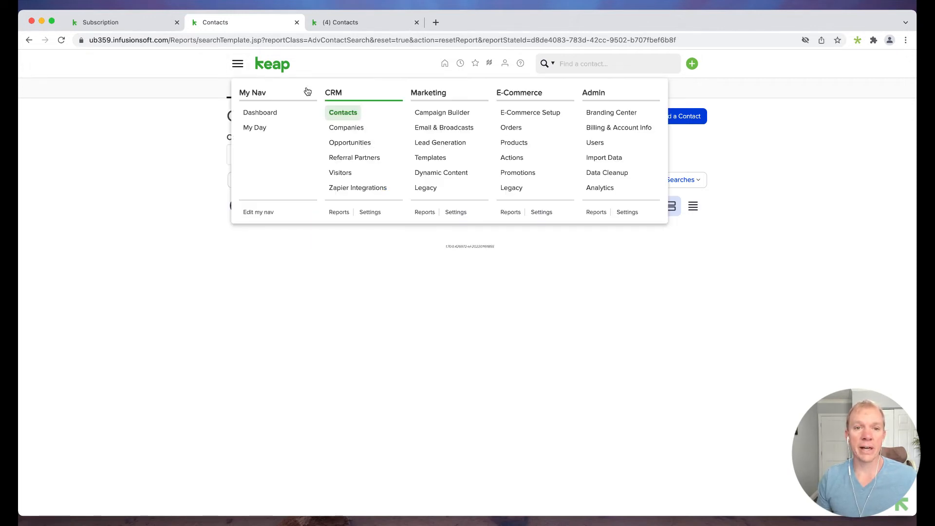
click(339, 115)
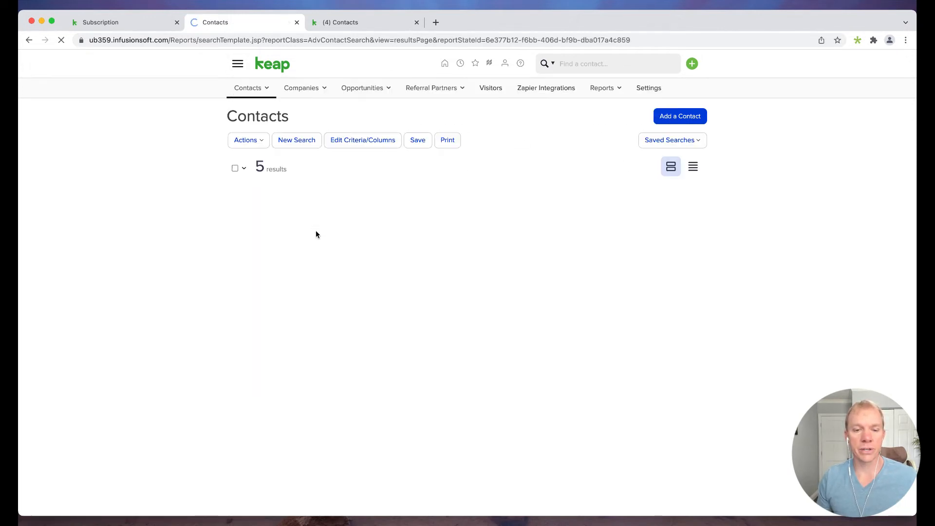
click(465, 378)
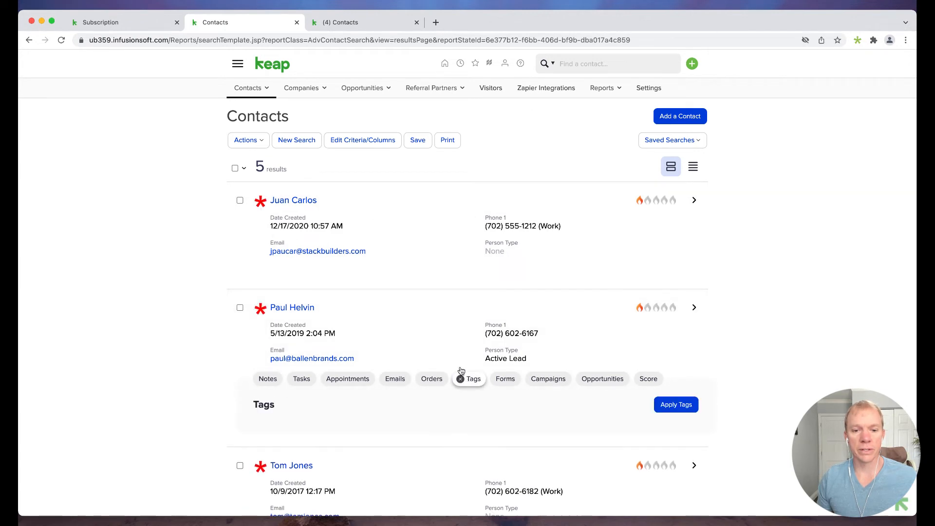
click(672, 407)
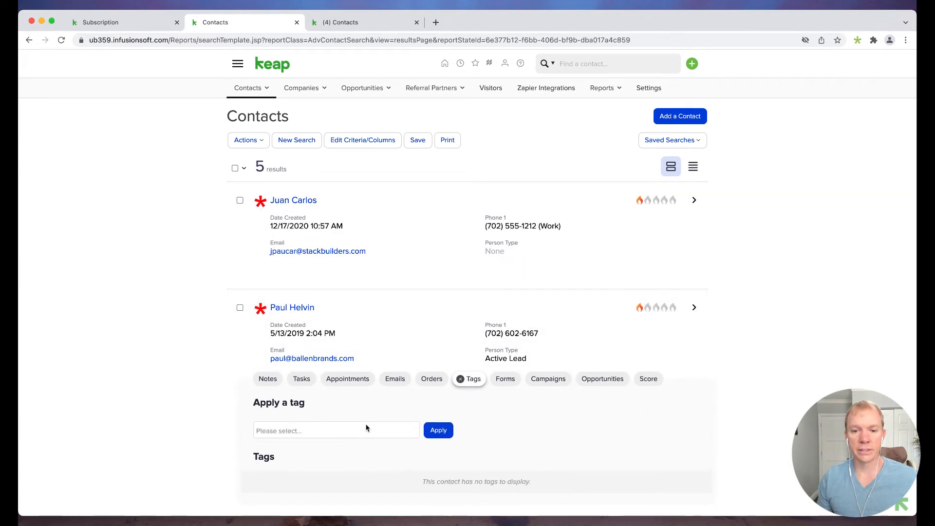
click(362, 432)
text(new l)
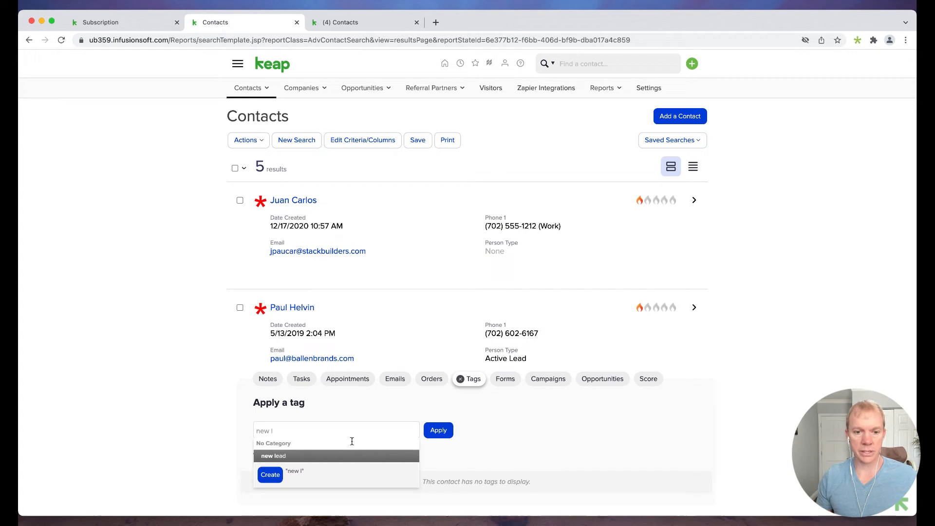
click(323, 456)
click(430, 433)
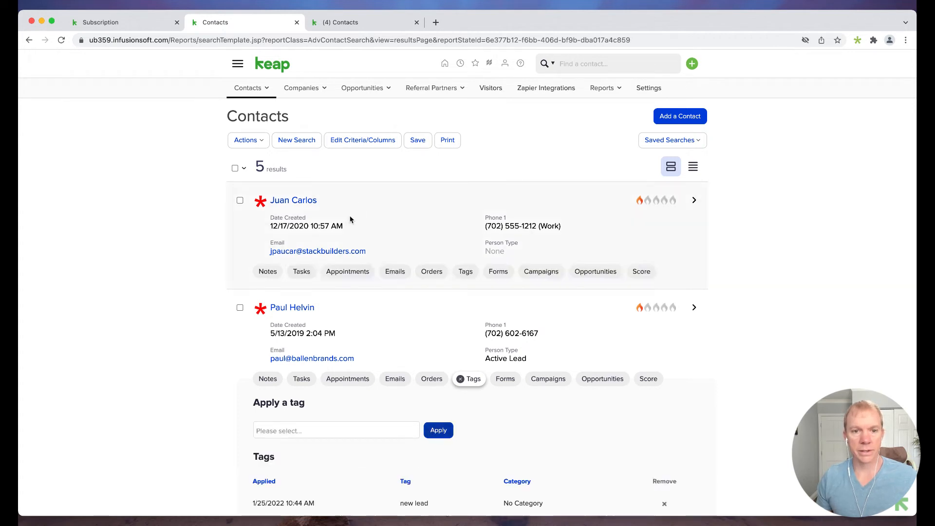
Start a new contact search from the contacts list and run it for the tag "new lead".
click(237, 64)
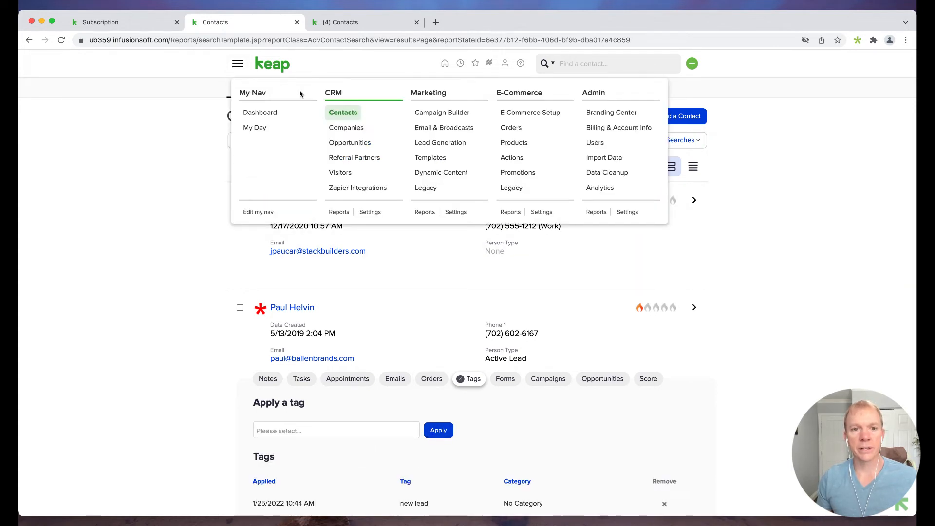
click(283, 110)
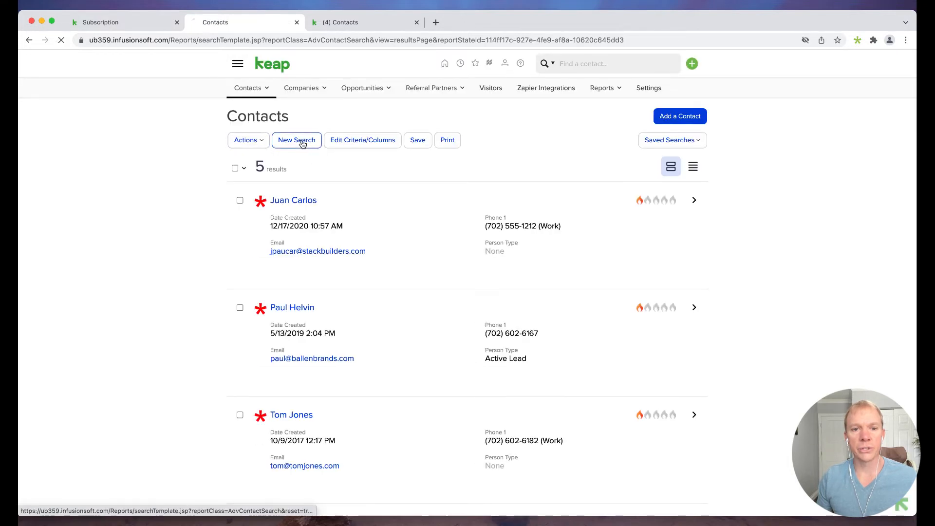
mouse_move(282, 254)
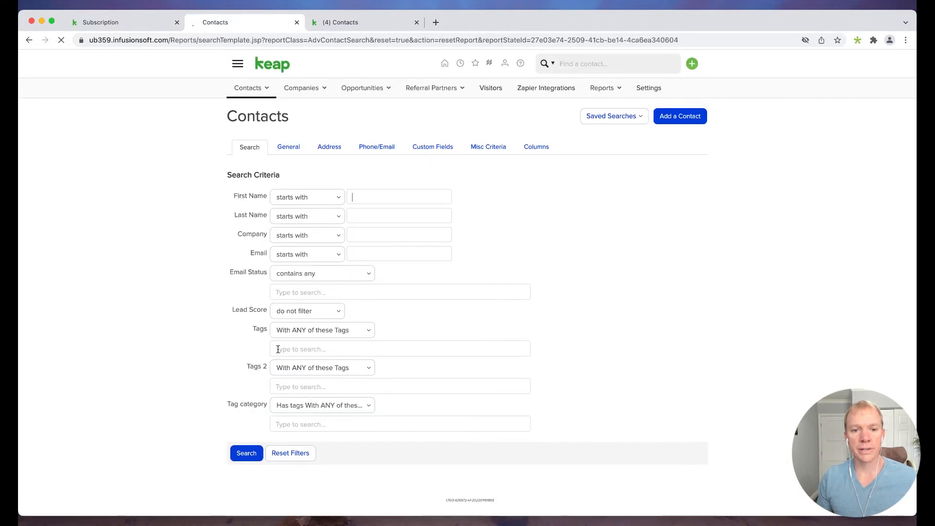
click(289, 350)
text(new lead)
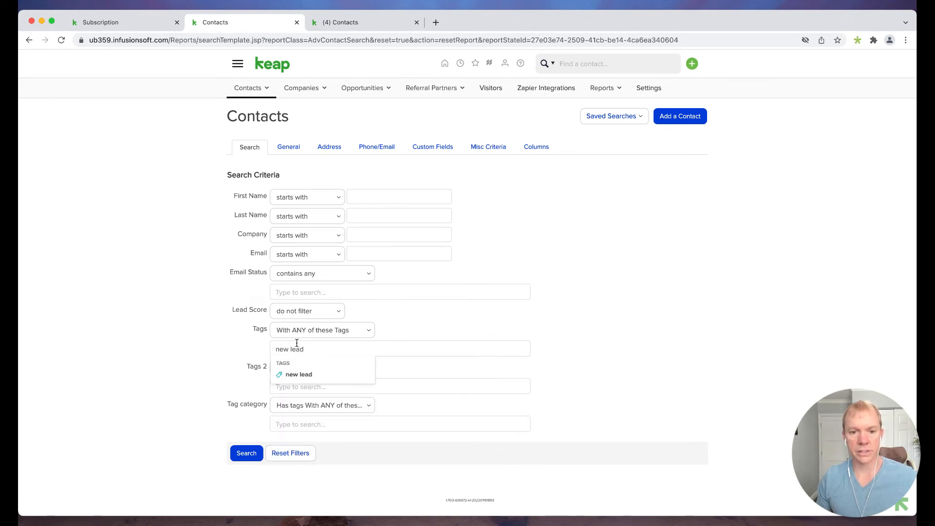
click(298, 375)
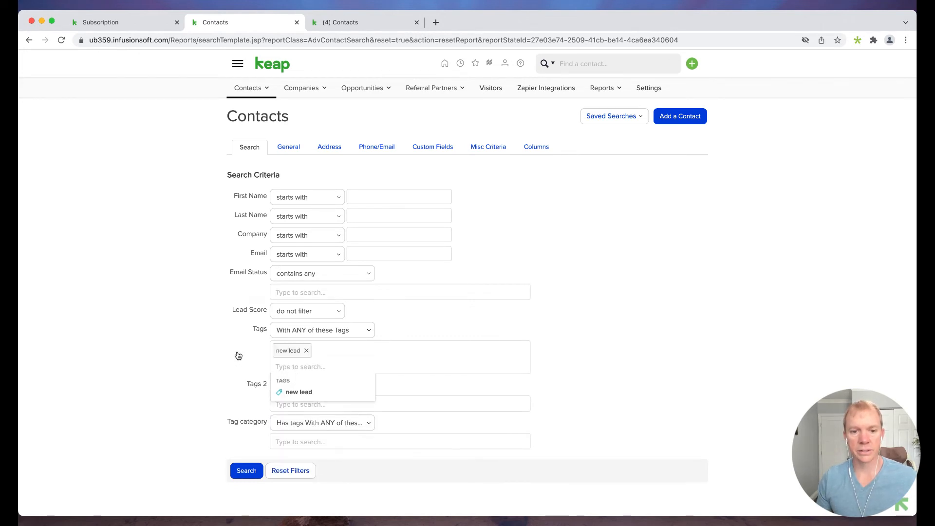
click(246, 470)
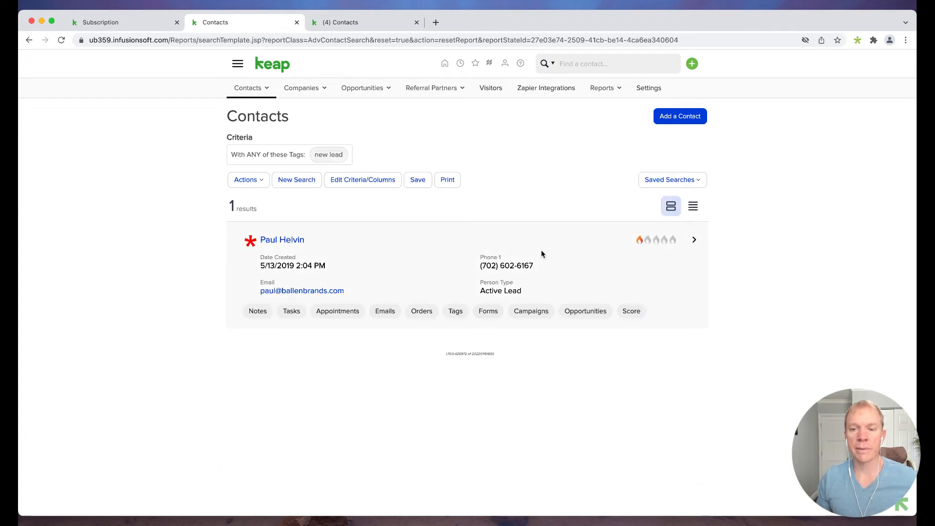
Save the tag search as "New Leads", shared with Everyone, and load it from the saved searches.
click(422, 187)
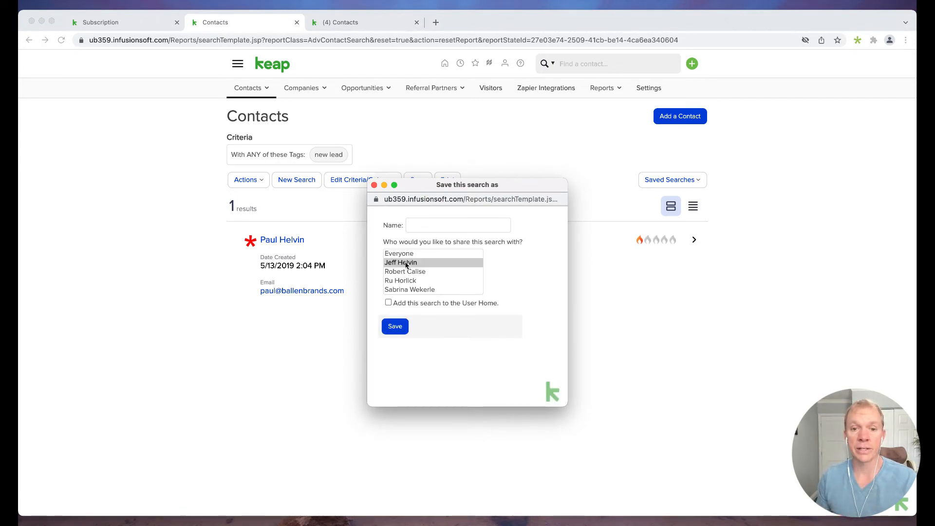
click(405, 254)
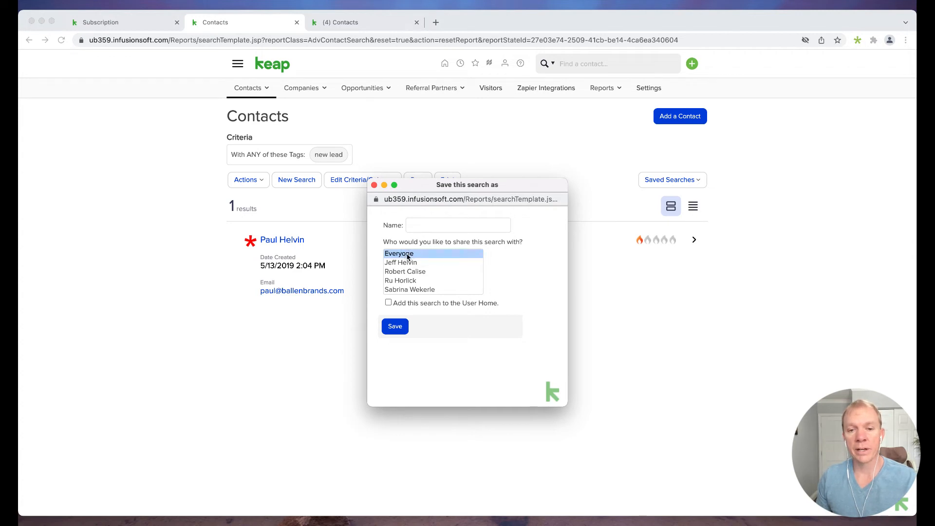
scroll(408, 281, down, 1)
scroll(408, 273, up, 1)
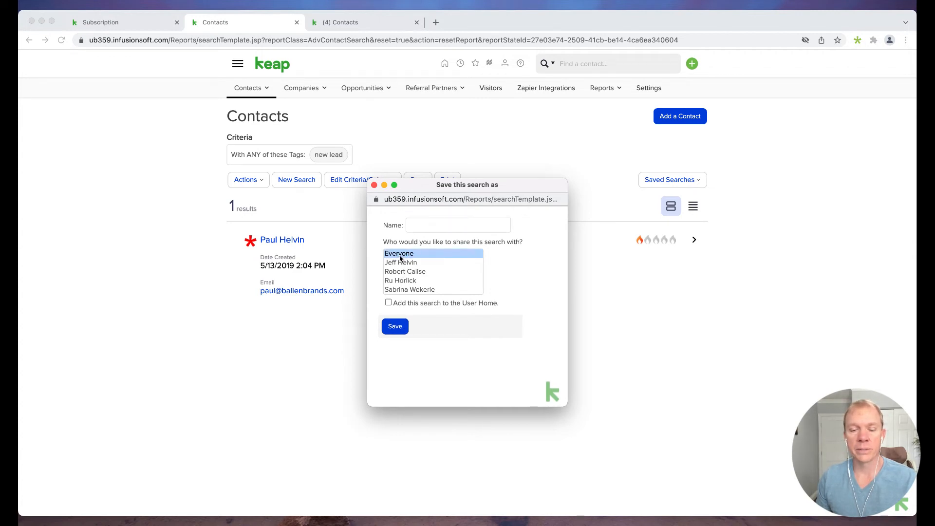
click(438, 225)
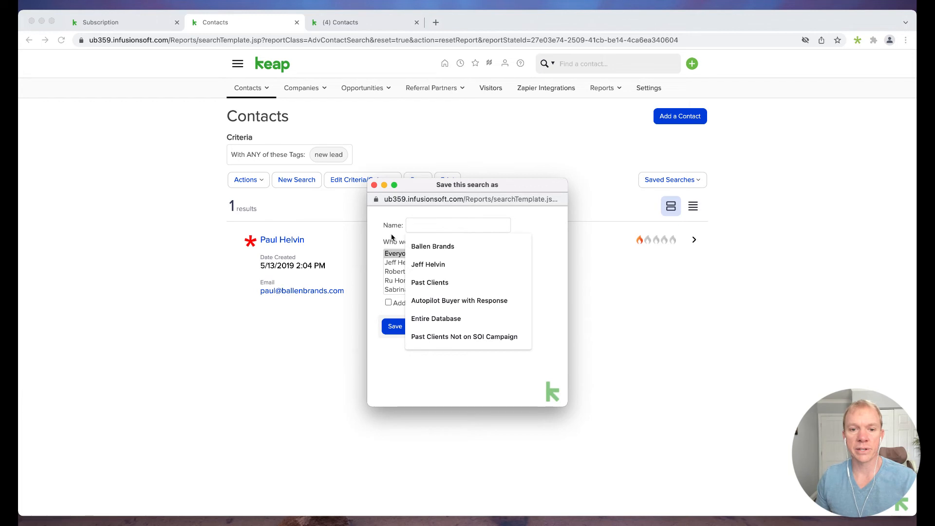
click(395, 263)
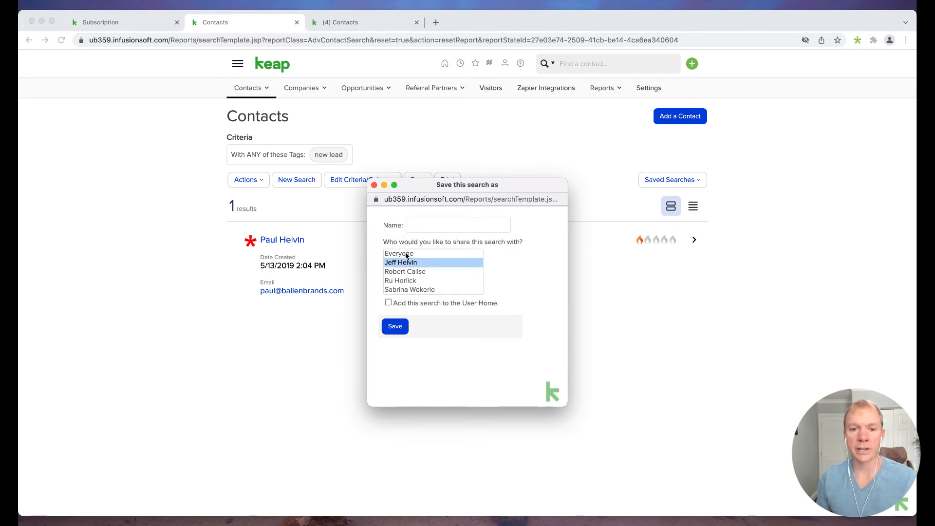
click(407, 254)
click(427, 226)
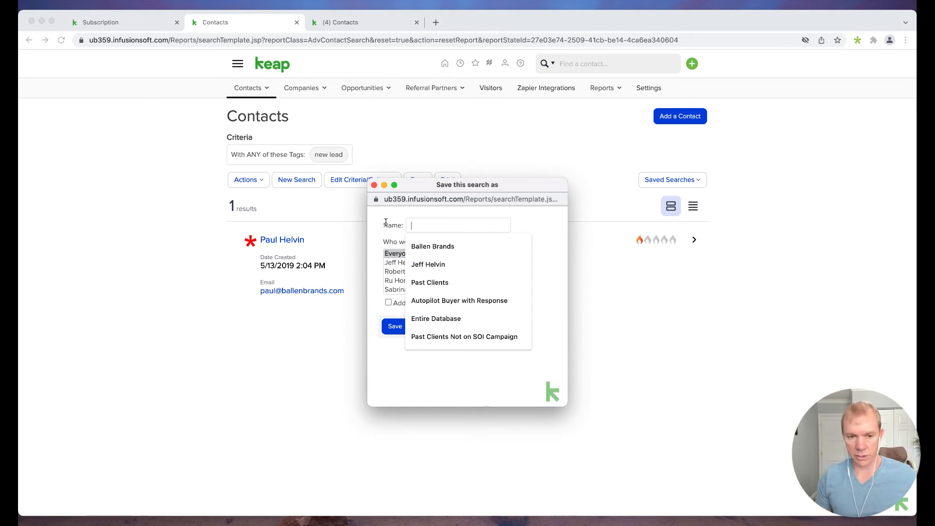
text(New Leads)
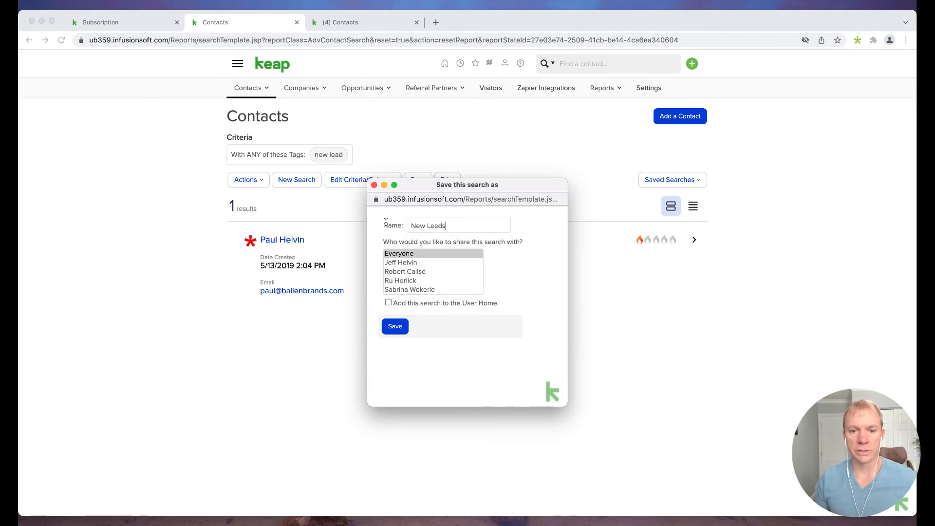
click(393, 327)
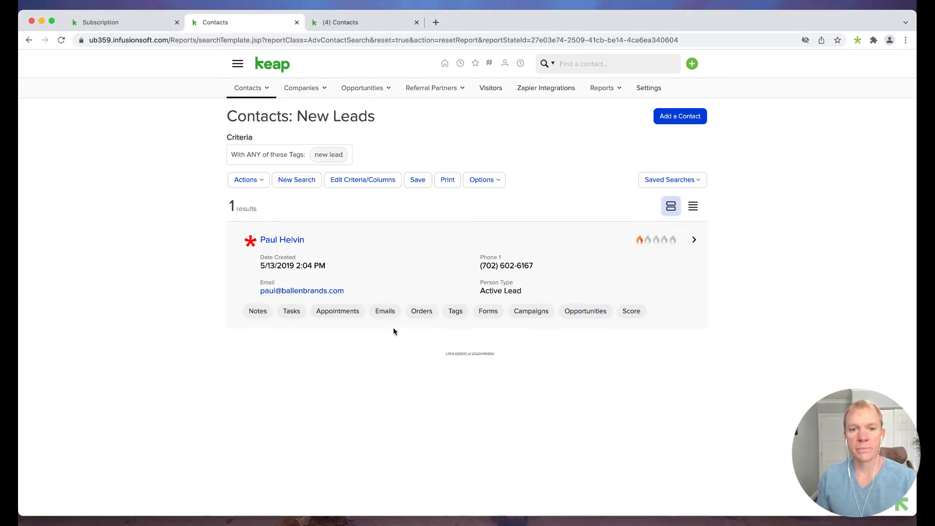
click(676, 180)
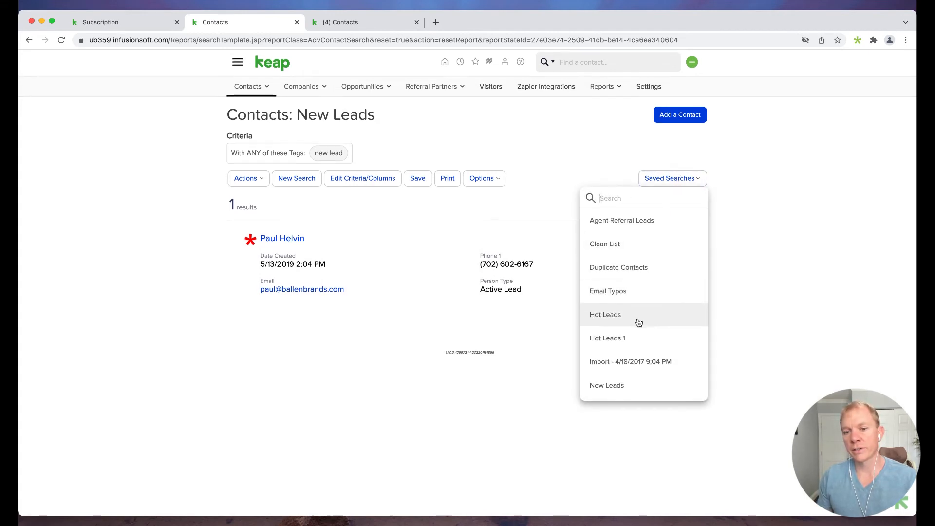
click(613, 392)
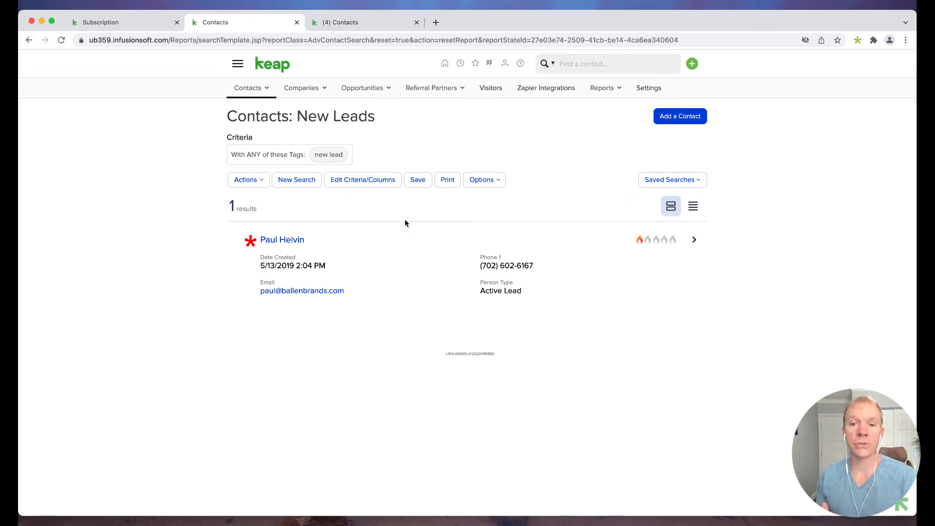
Start a new contact search and look through the tag and Phone 1 matching options and the list of saved searches.
click(293, 181)
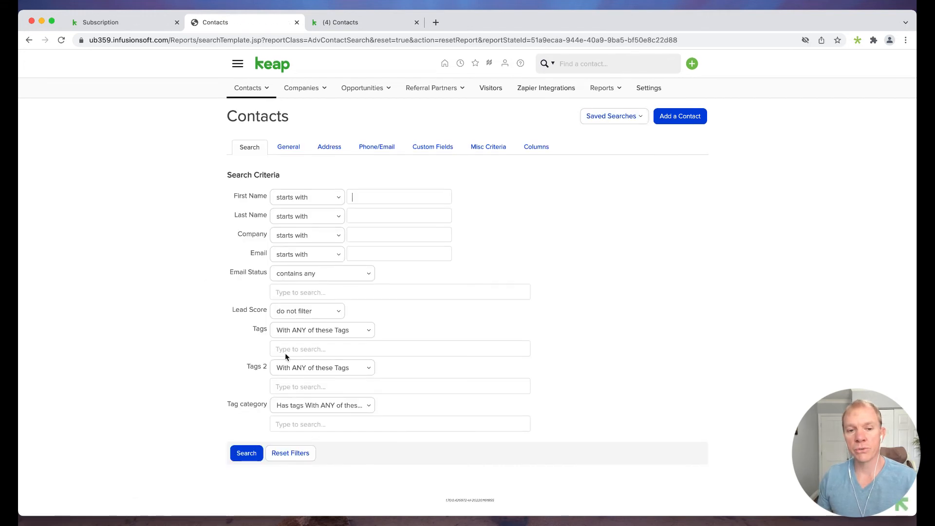
click(312, 334)
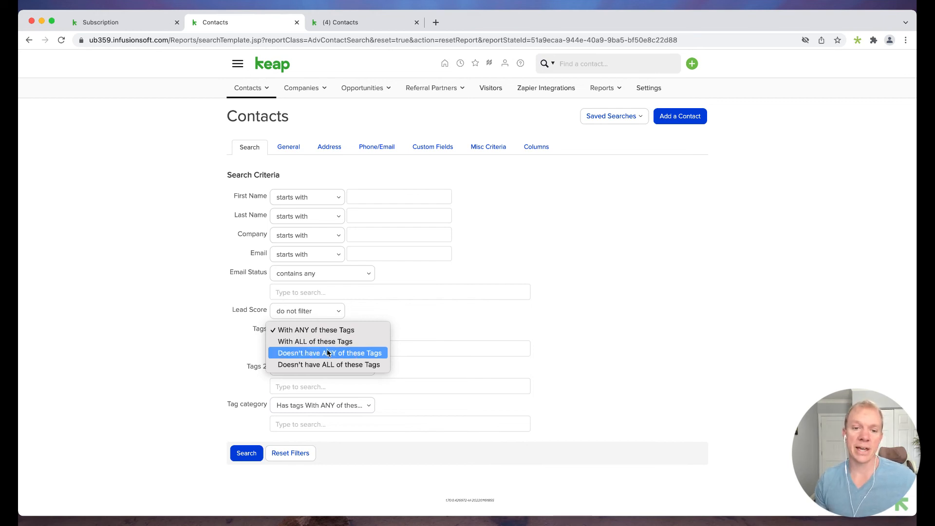
click(142, 348)
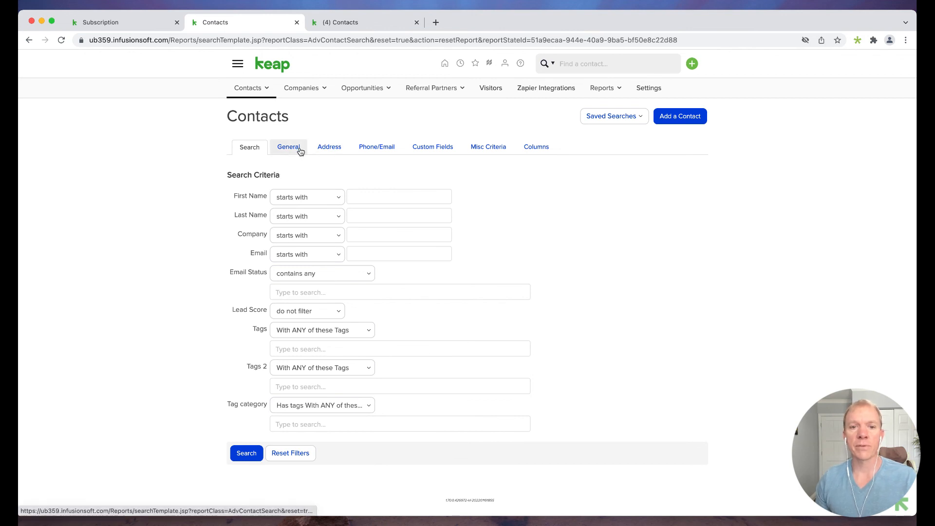
click(380, 147)
click(332, 170)
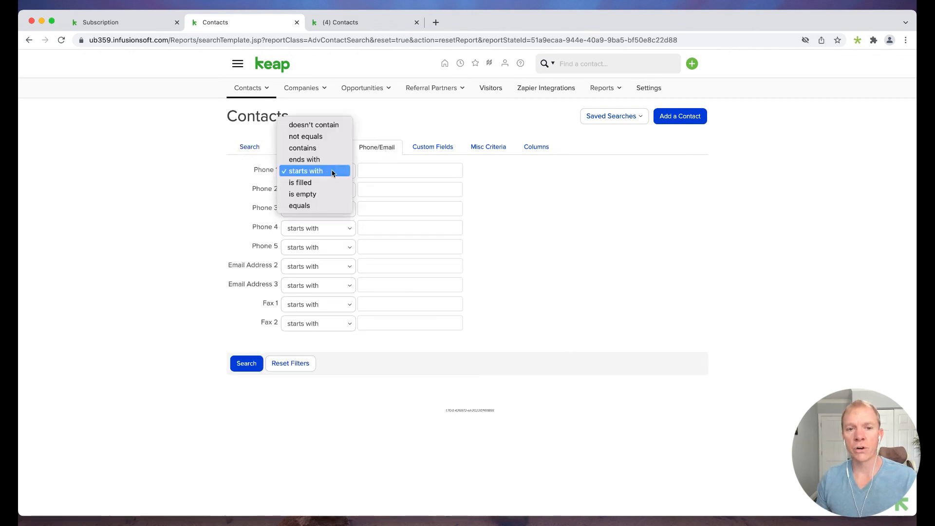
click(263, 188)
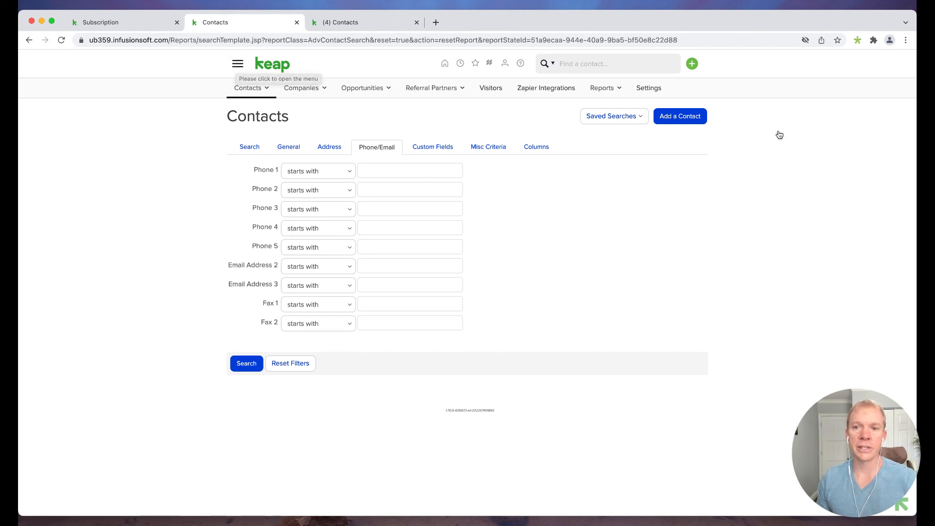
click(623, 120)
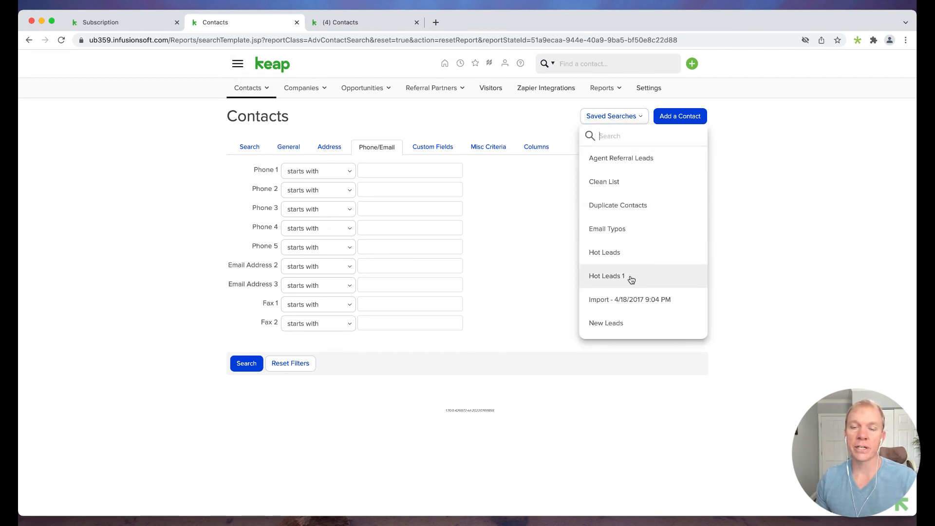